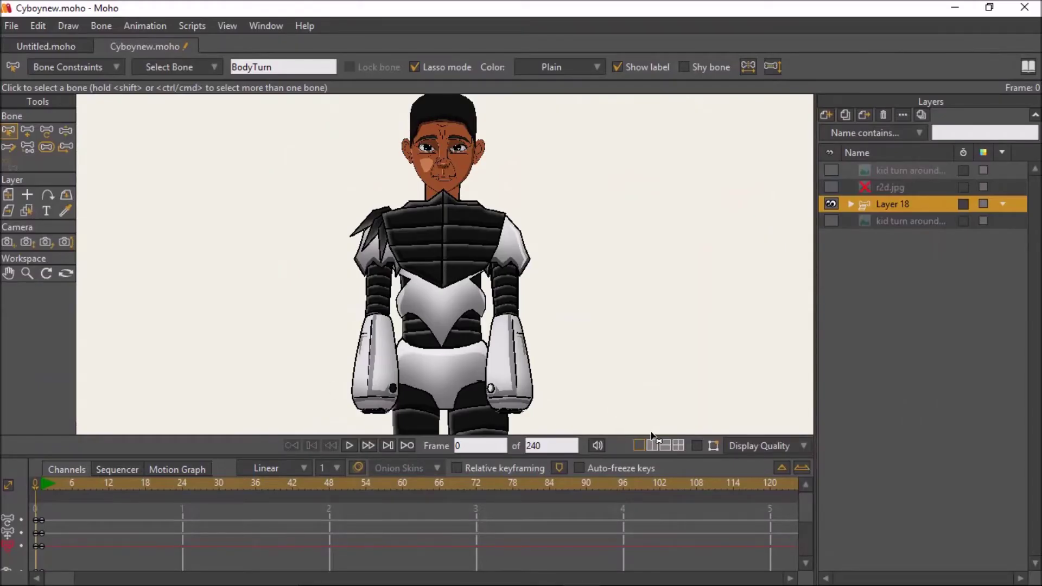
Display the rig's bones over the character on the canvas.
left_click(695, 445)
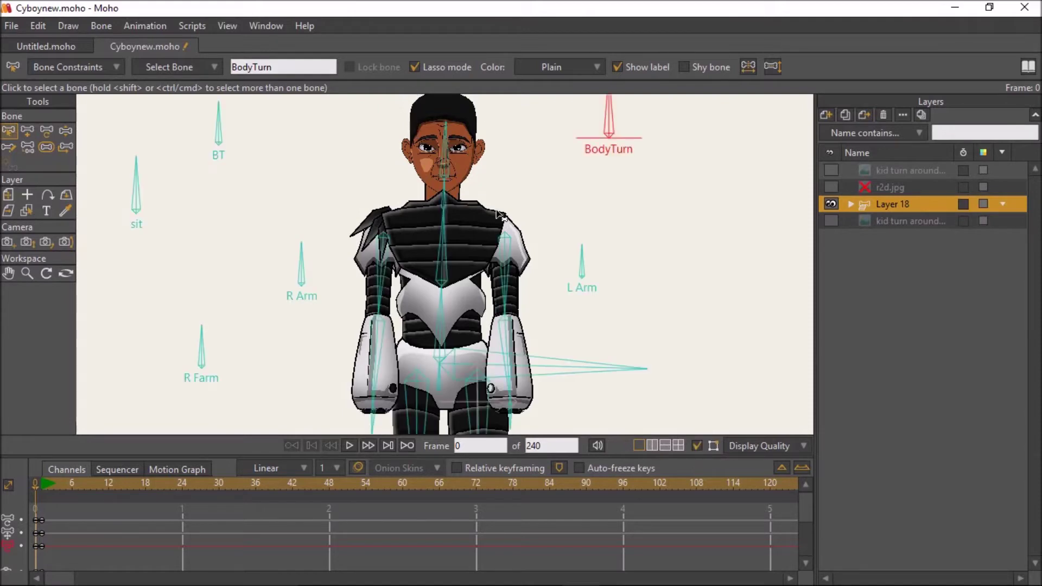
scroll(500, 215, "up", 2)
scroll(547, 226, "down", 4)
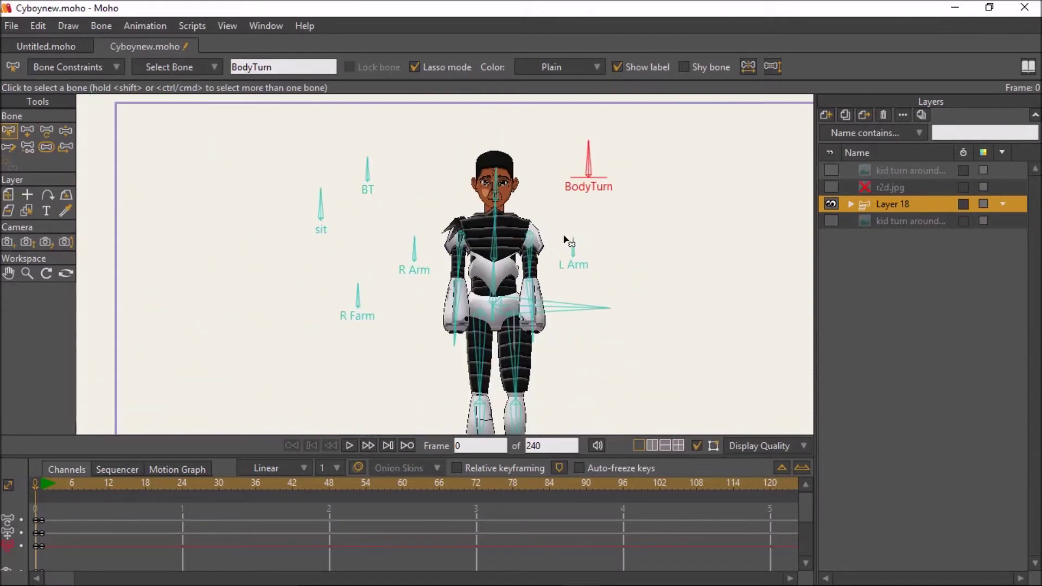
Rotate the BodyTurn control bone slightly with the Manipulate Bones tool.
left_click(65, 131)
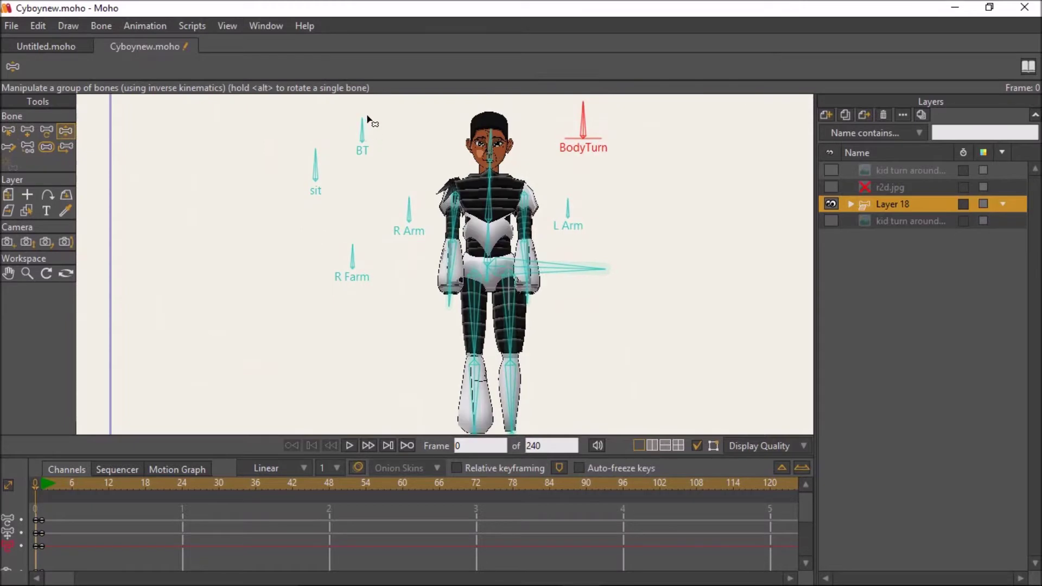
mouse_move(597, 116)
left_mouse_down()
mouse_move(589, 121)
mouse_move(596, 116)
left_mouse_up()
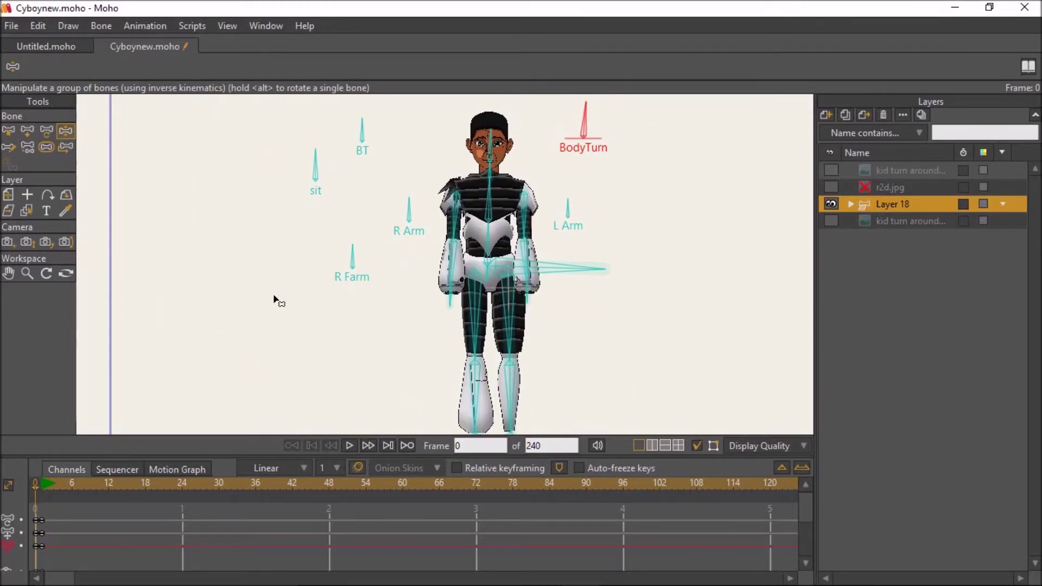
scroll(458, 196, "down", 4)
scroll(451, 234, "up", 3)
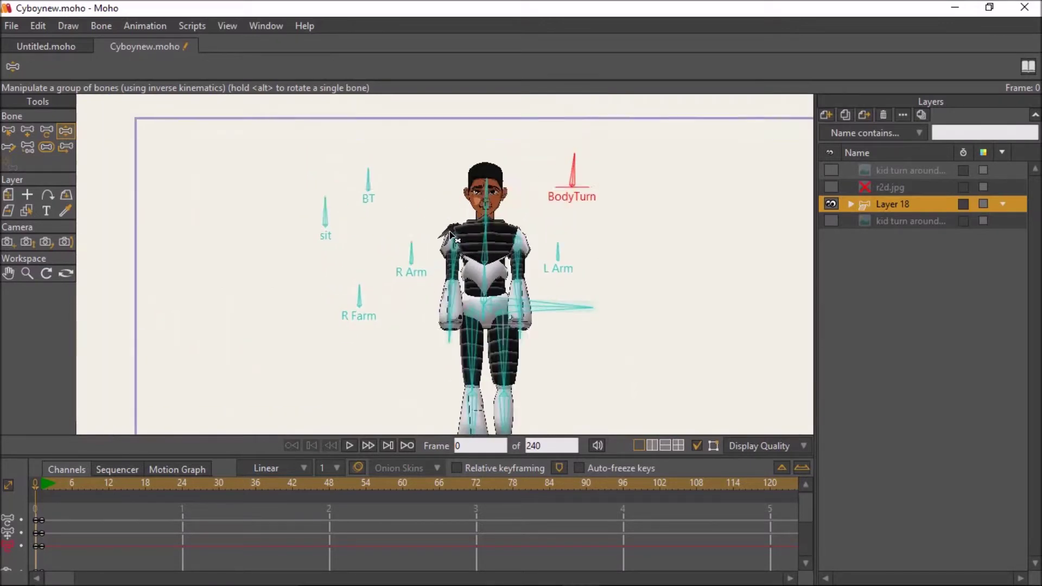
Swing both of the character's arms out sideways into a horizontal T-pose.
scroll(451, 235, "up", 1)
left_click_drag(450, 235, 359, 236)
left_click_drag(516, 267, 572, 250)
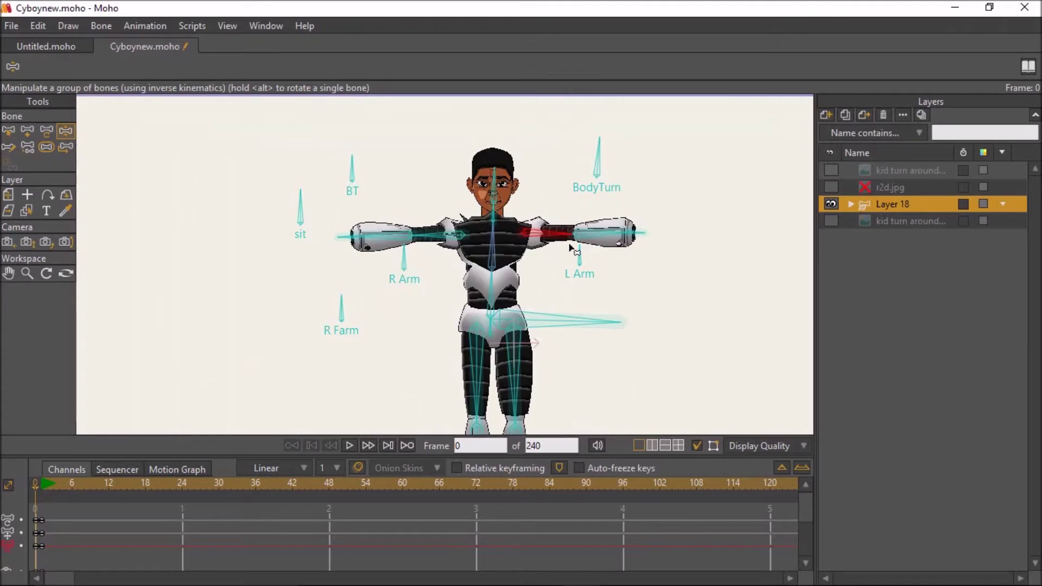
scroll(574, 250, "down", 3)
scroll(574, 250, "up", 4)
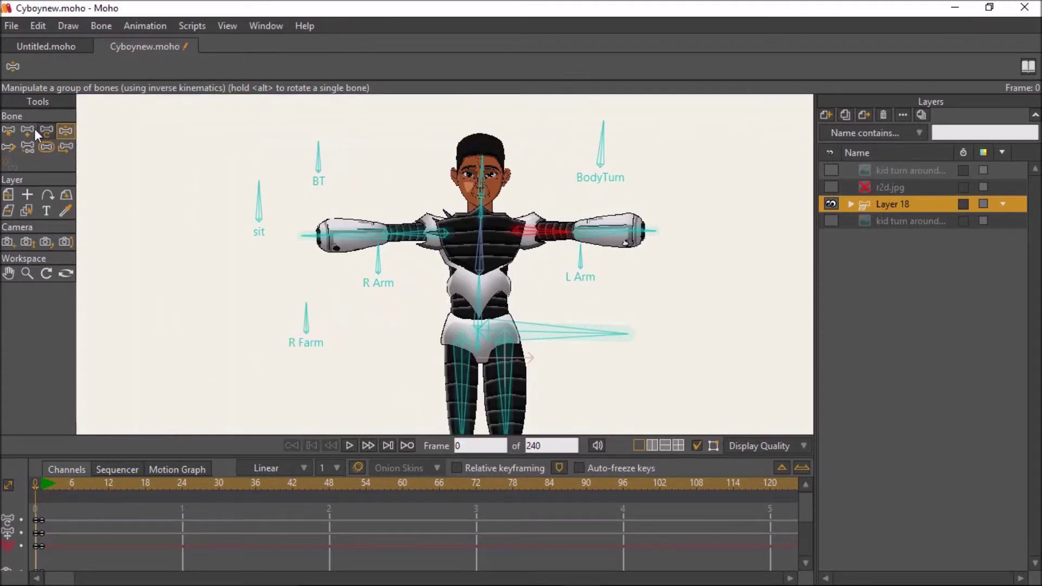
Reset the test pose by selecting the R Bicep bone, and extend both arms out horizontally again with Manipulate Bones.
left_click(9, 130)
left_click(438, 262)
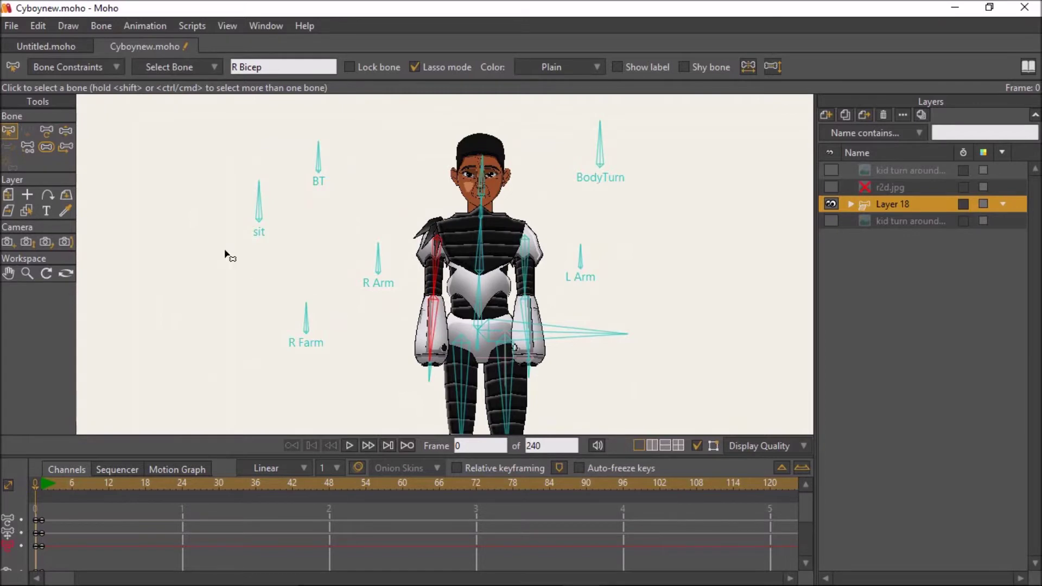
left_click(66, 130)
left_click_drag(442, 273, 394, 234)
left_click_drag(527, 267, 578, 226)
left_click_drag(407, 239, 404, 234)
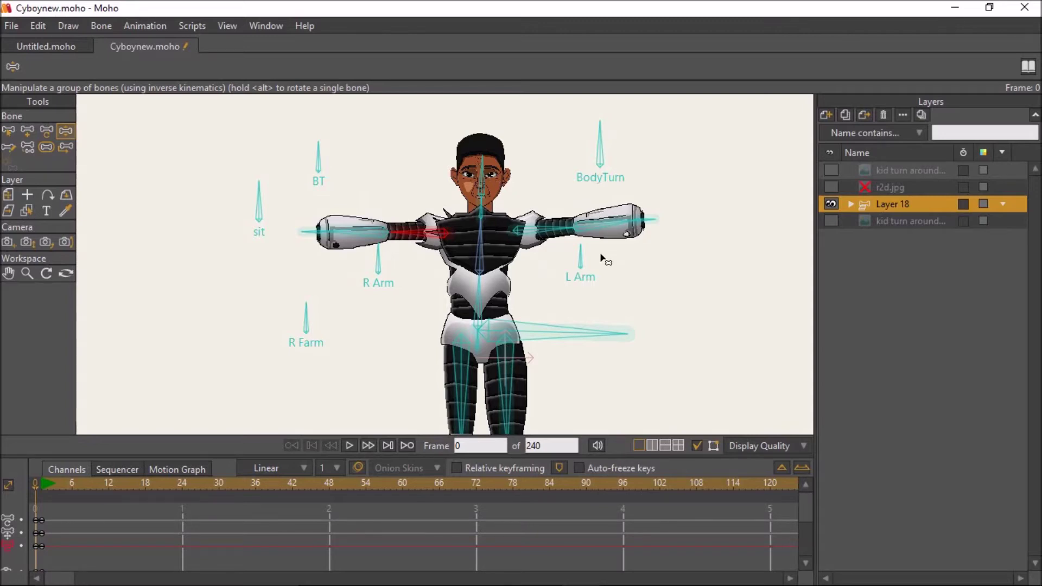
Rotate the L Arm and R Arm control bones to point both forearms at the viewer, and ease them back to a partial foreshortening.
left_click_drag(584, 250, 537, 276)
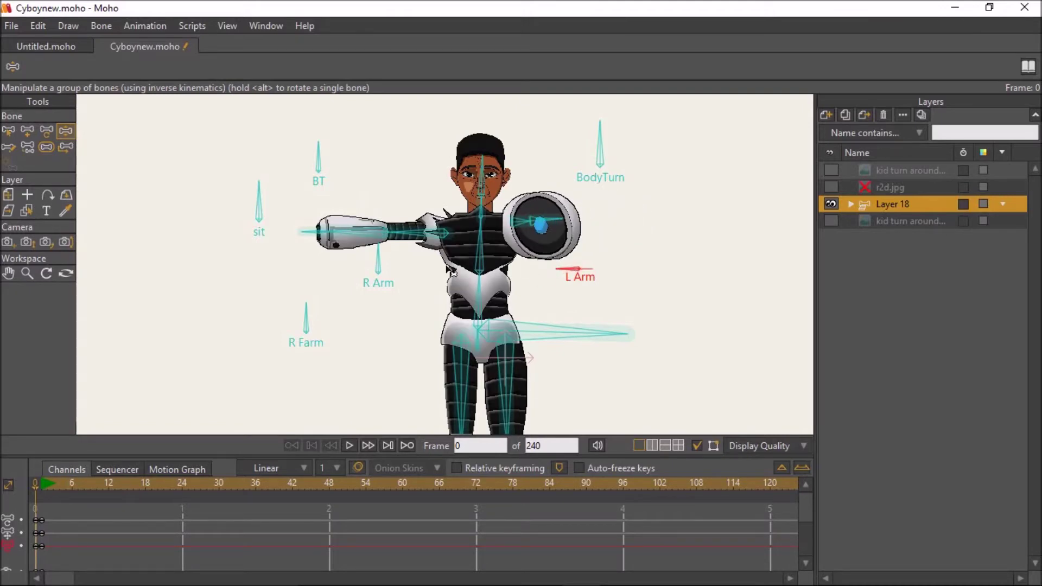
left_click_drag(385, 262, 319, 325)
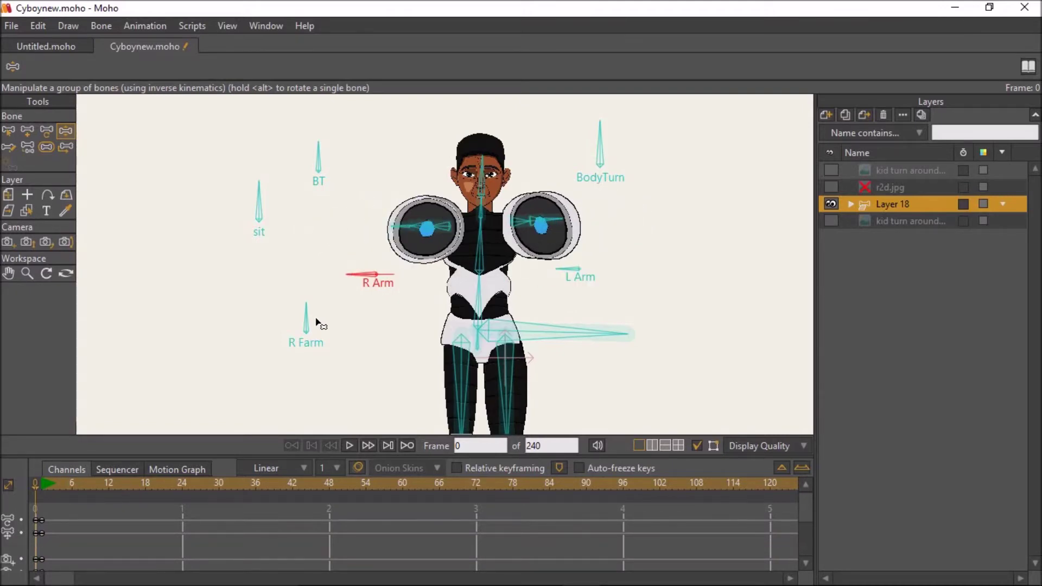
left_click_drag(347, 275, 357, 250)
left_click_drag(570, 271, 569, 254)
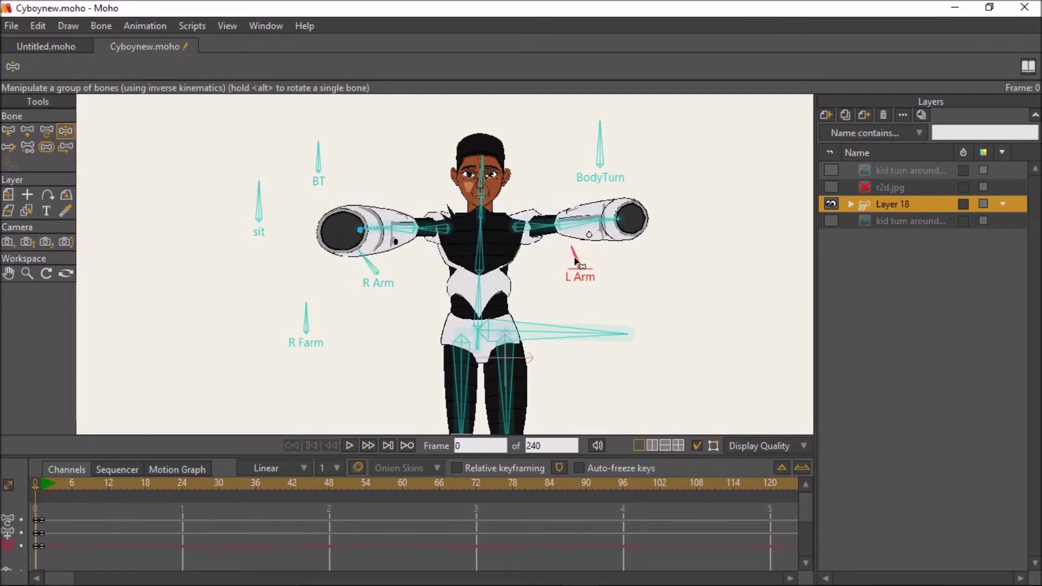
Lower both arms to the character's sides and tilt the R Arm and L Arm control bones slightly off vertical.
left_click_drag(425, 233, 425, 271)
mouse_move(532, 227)
left_mouse_down()
mouse_move(527, 263)
mouse_move(566, 267)
mouse_move(567, 289)
mouse_move(566, 249)
mouse_move(571, 257)
mouse_move(560, 251)
left_mouse_up()
left_click_drag(437, 241, 439, 257)
left_click_drag(356, 253, 389, 228)
left_click_drag(545, 315, 518, 264)
mouse_move(581, 252)
left_mouse_down()
mouse_move(516, 256)
mouse_move(563, 260)
mouse_move(557, 267)
mouse_move(568, 246)
mouse_move(559, 252)
mouse_move(588, 237)
mouse_move(590, 254)
left_mouse_up()
Swing the left upper arm away from the body and bend its forearm outward.
scroll(537, 267, "up", 2)
scroll(537, 267, "up", 1)
left_click_drag(527, 252, 585, 413)
left_click_drag(544, 302, 591, 318)
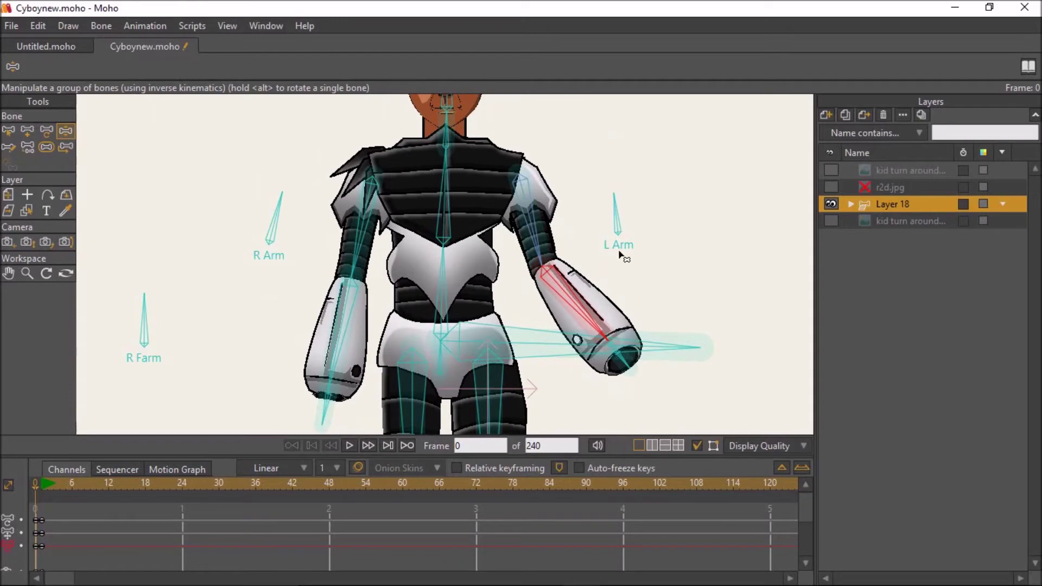
scroll(621, 242, "up", 1)
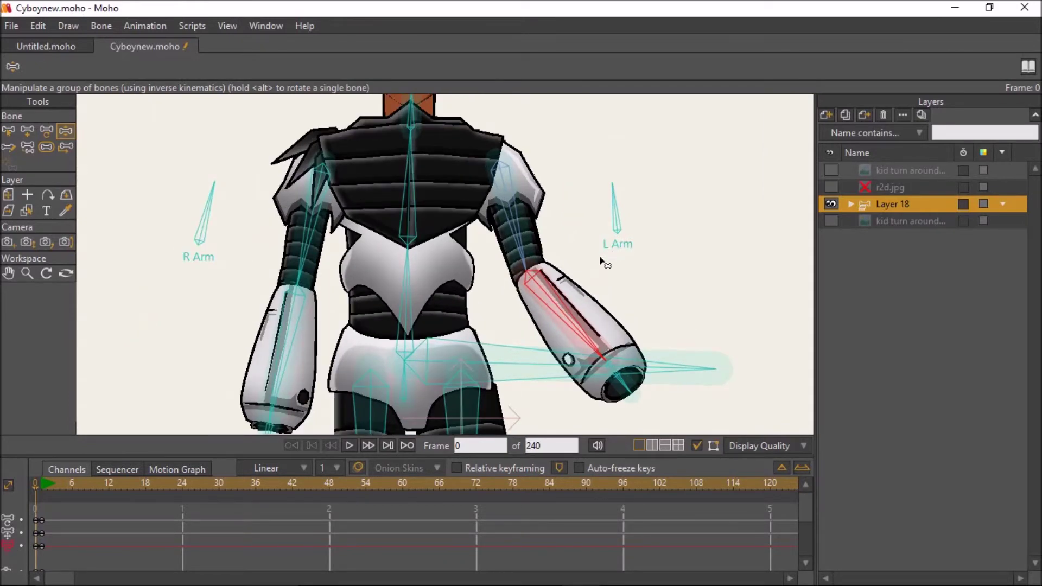
scroll(601, 263, "down", 1)
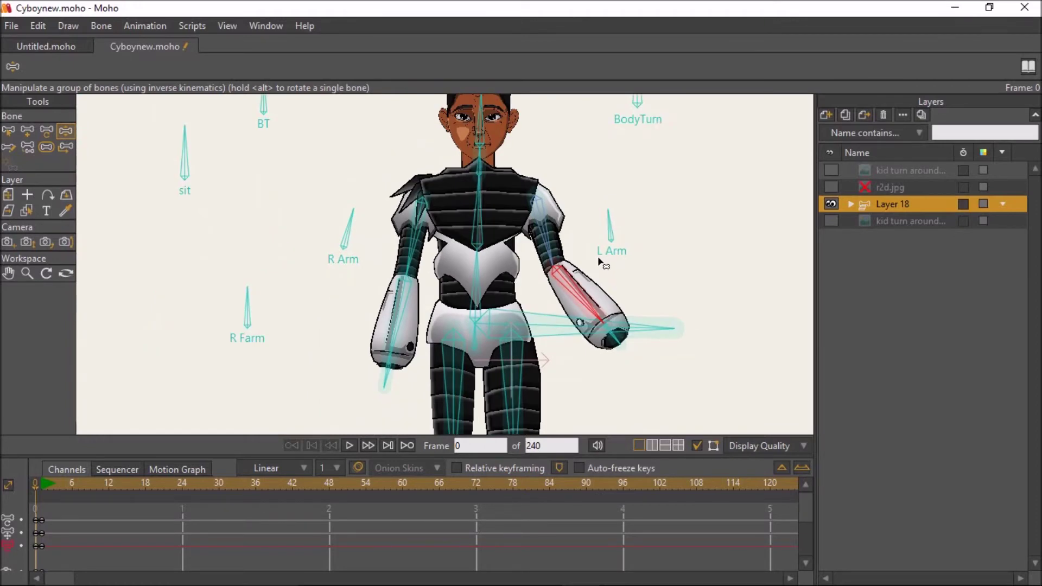
Rotate the L Arm control bone to horizontal so the left forearm cannon faces the viewer.
left_click(607, 217)
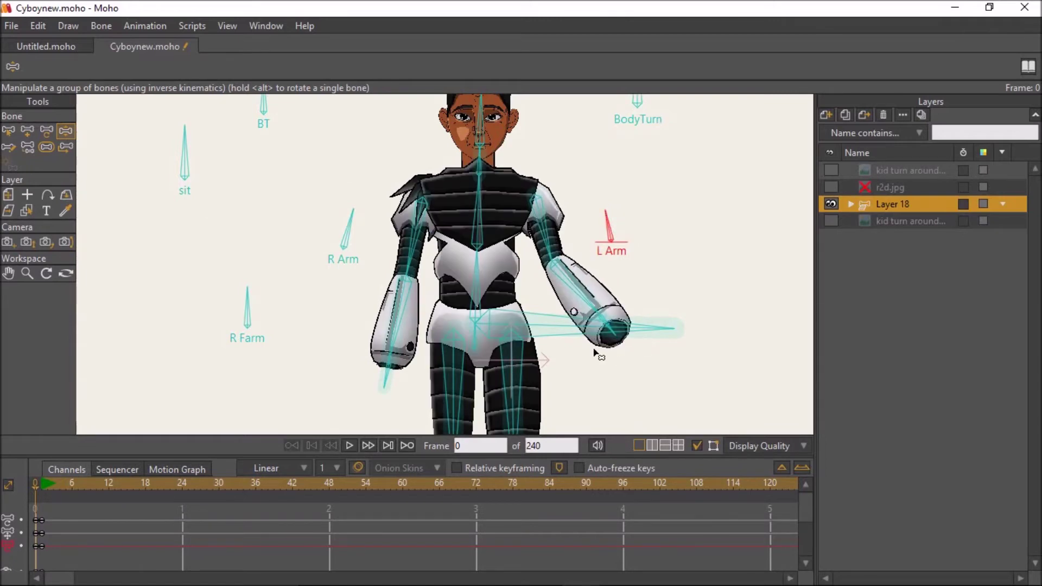
scroll(608, 342, "up", 2)
left_click_drag(617, 166, 576, 218)
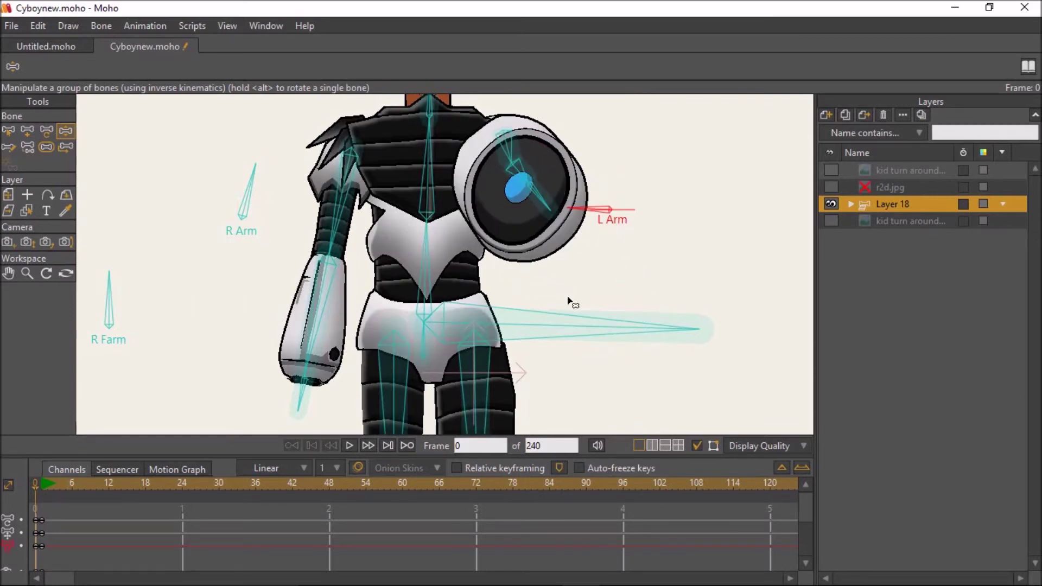
Spread the character's legs apart by moving the lower leg bones outward.
scroll(570, 300, "up", 2)
scroll(570, 301, "down", 6)
left_click_drag(574, 332, 553, 253)
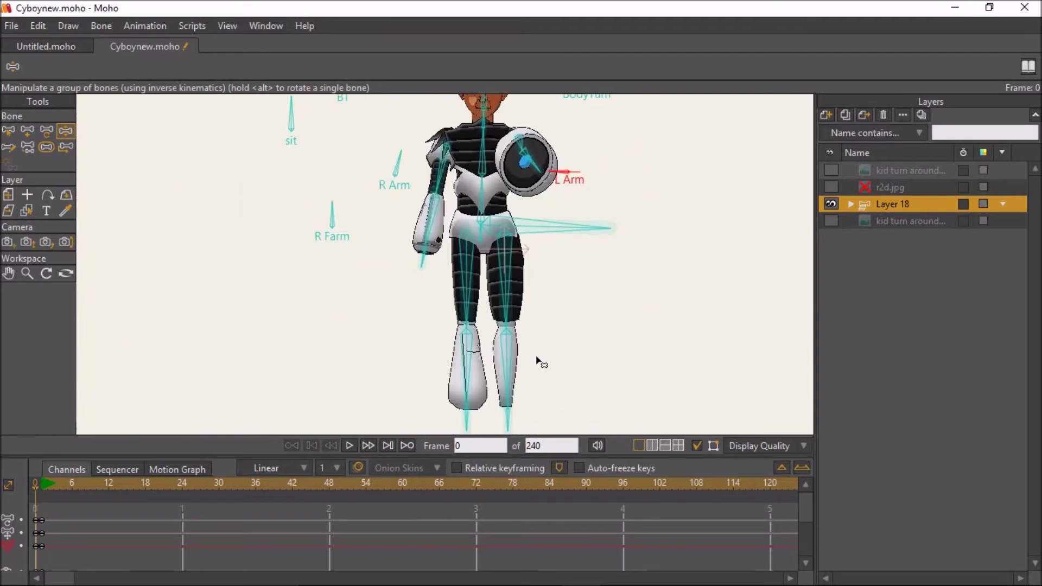
left_click_drag(510, 372, 543, 374)
left_click_drag(469, 357, 446, 369)
Return the L Arm control bone to near upright and turn the body to the side with the BodyTurn control bone.
scroll(518, 304, "up", 2)
left_click_drag(552, 226, 550, 220)
left_click_drag(586, 134, 550, 155)
left_click_drag(565, 260, 548, 232)
Raise the left arm across the side-turned body until it extends straight out, and set the L Arm control bone upright.
left_click(506, 281)
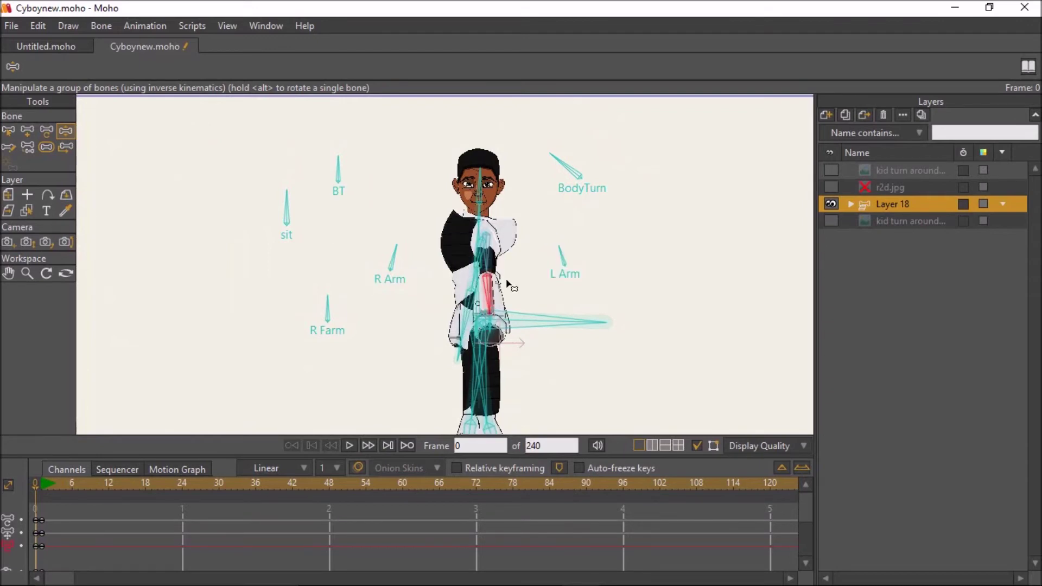
left_click_drag(508, 283, 436, 252)
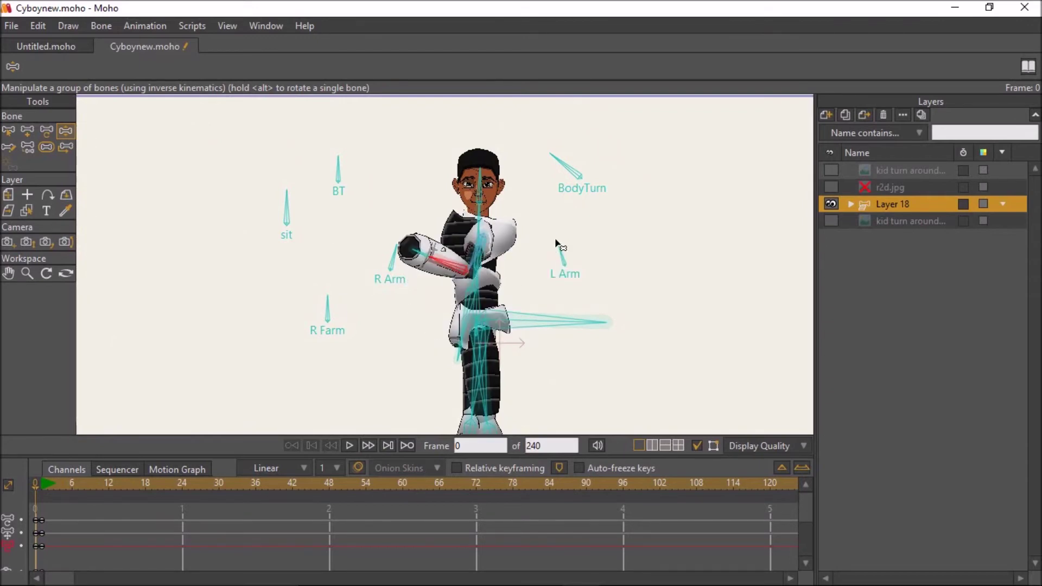
left_click_drag(560, 254, 568, 212)
left_click_drag(419, 273, 371, 245)
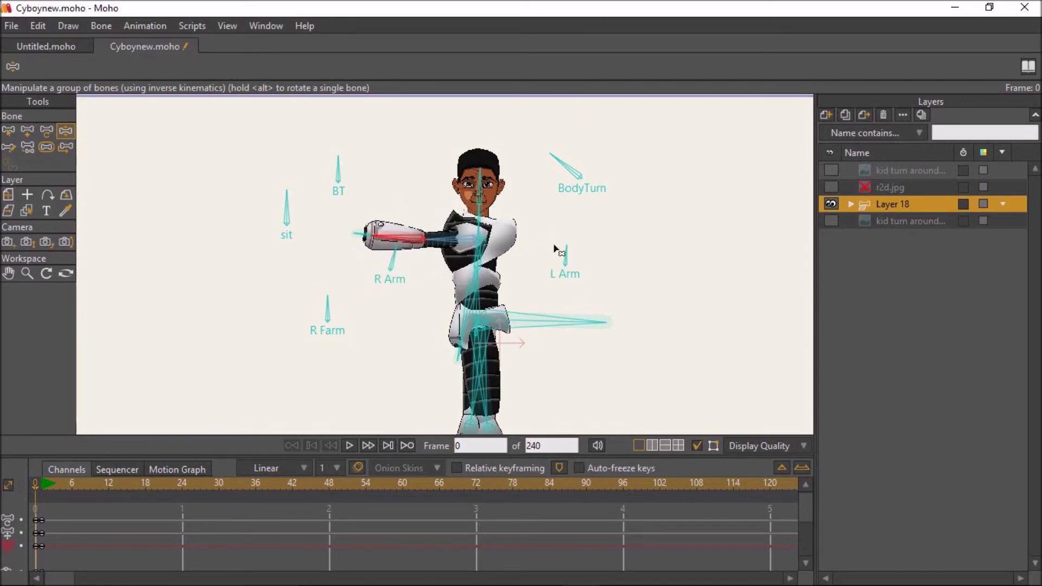
Aim the left forearm cannon at the viewer with L Arm and turn the body back to the front with BodyTurn.
left_click_drag(559, 250, 540, 267)
left_click_drag(549, 166, 585, 156)
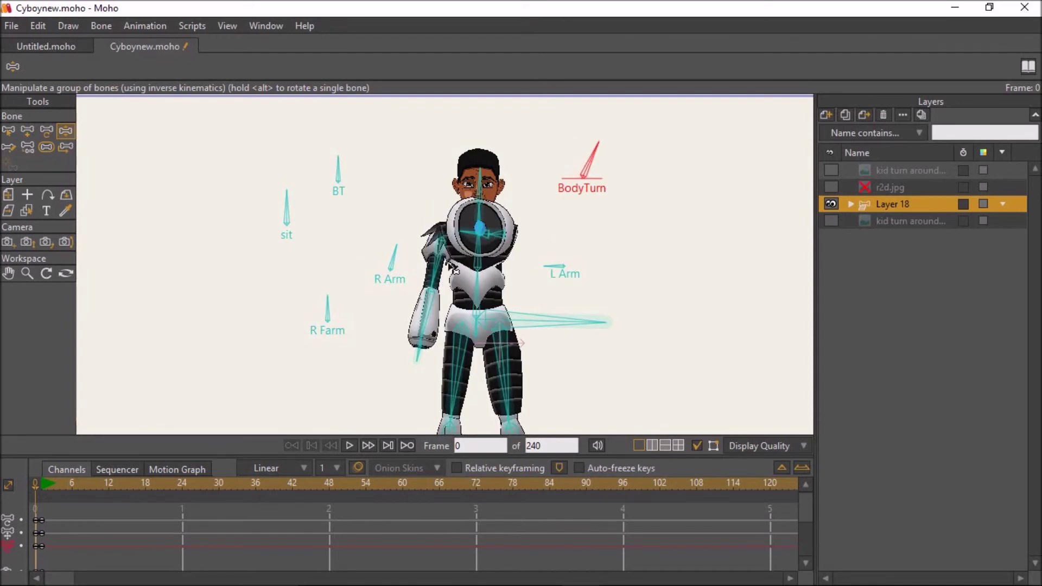
Raise the right arm with its forearm angled up and outward, and tilt the L Arm control bone back so the left arm hangs down.
mouse_move(432, 278)
left_mouse_down()
mouse_move(400, 250)
mouse_move(396, 231)
mouse_move(410, 183)
mouse_move(422, 182)
mouse_move(424, 260)
left_mouse_up()
scroll(424, 262, "down", 2)
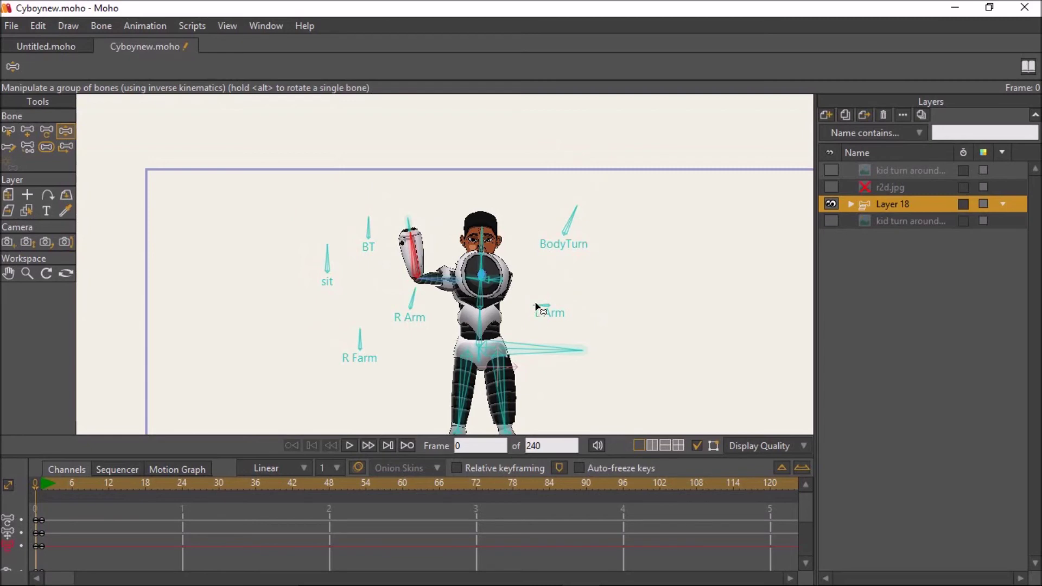
mouse_move(536, 306)
left_mouse_down()
mouse_move(551, 284)
mouse_move(526, 295)
mouse_move(559, 301)
mouse_move(553, 291)
mouse_move(543, 297)
left_mouse_up()
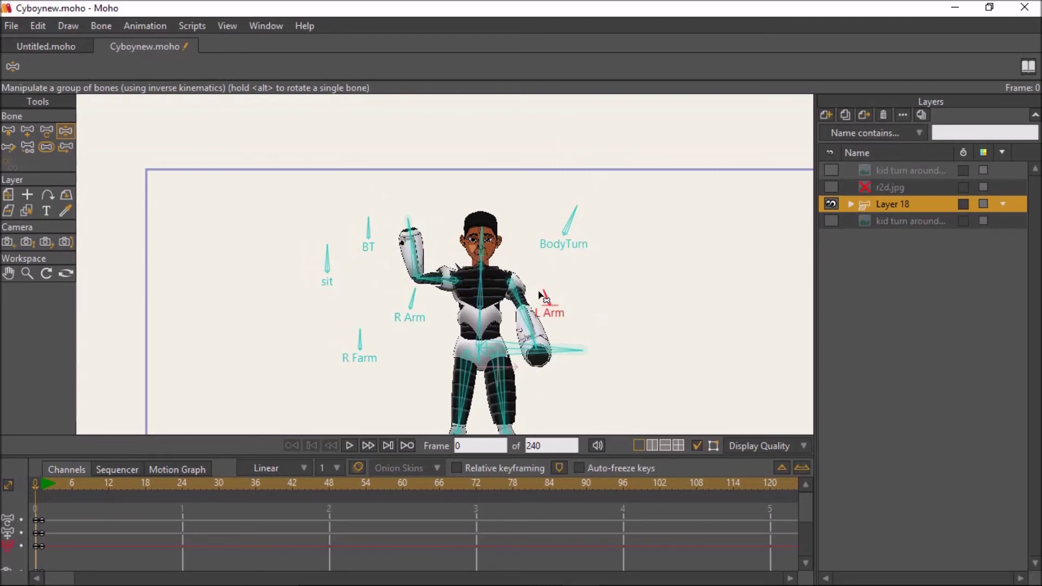
scroll(540, 295, "down", 2)
scroll(483, 282, "up", 3)
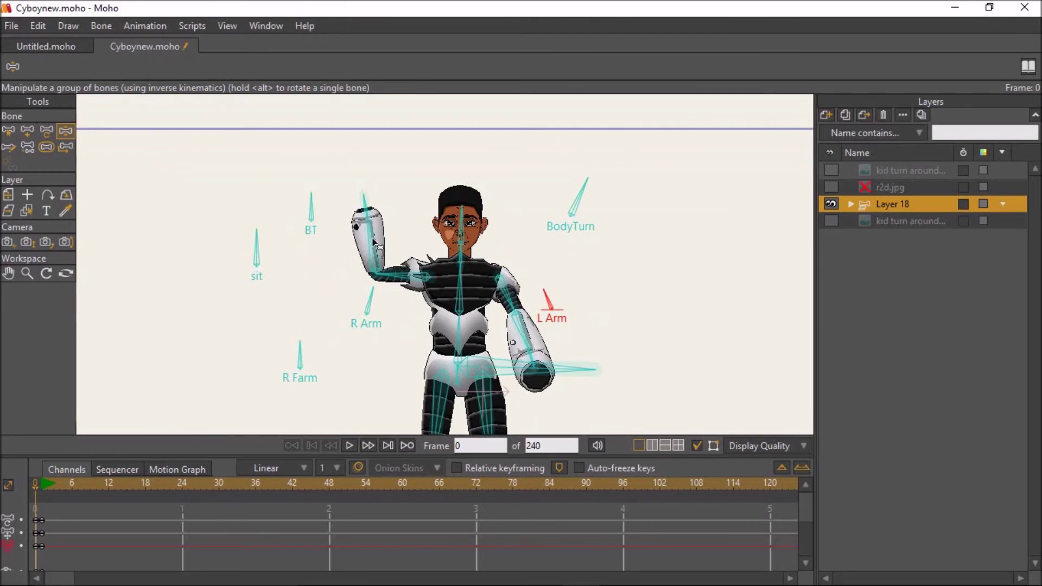
left_click_drag(374, 244, 371, 275)
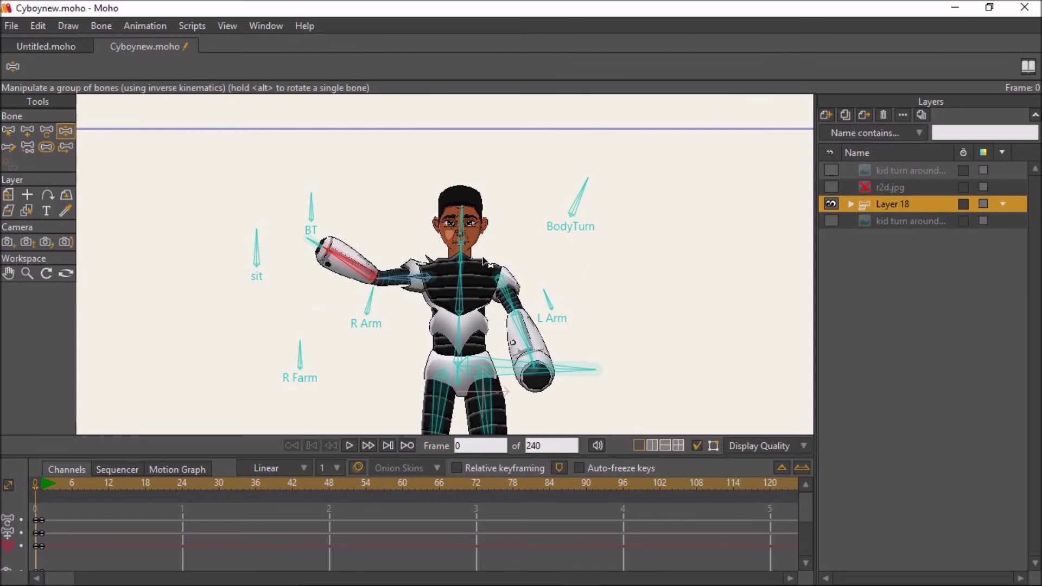
left_click_drag(562, 303, 575, 253)
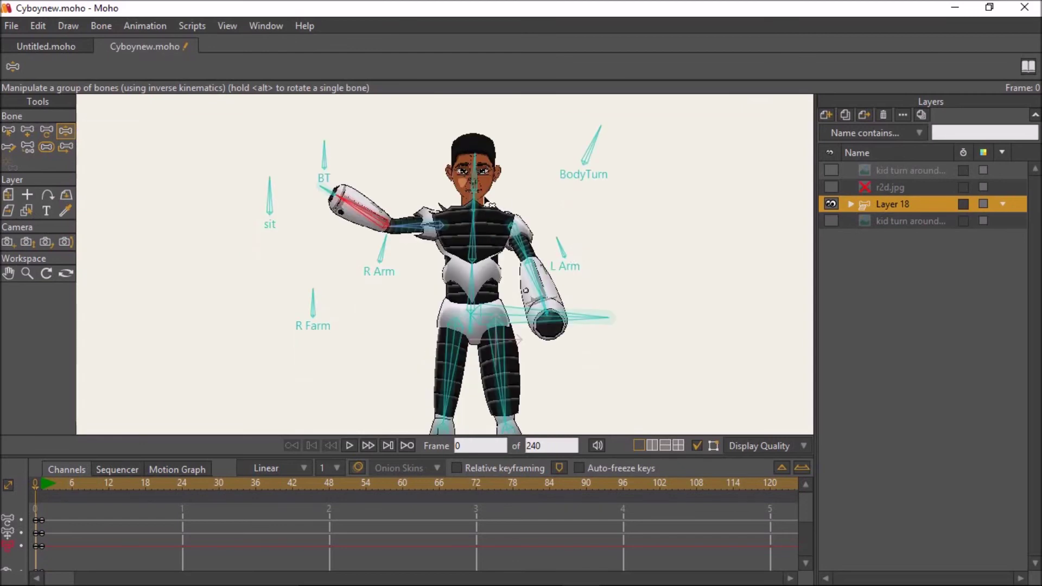
Reset the test pose and raise both arms sideways with the forearms bent straight up.
left_click(8, 131)
left_click(65, 130)
left_click_drag(430, 265, 328, 251)
left_click_drag(513, 266, 578, 228)
left_click_drag(400, 231, 424, 175)
mouse_move(607, 233)
left_mouse_down()
mouse_move(609, 198)
mouse_move(573, 175)
mouse_move(542, 173)
left_mouse_up()
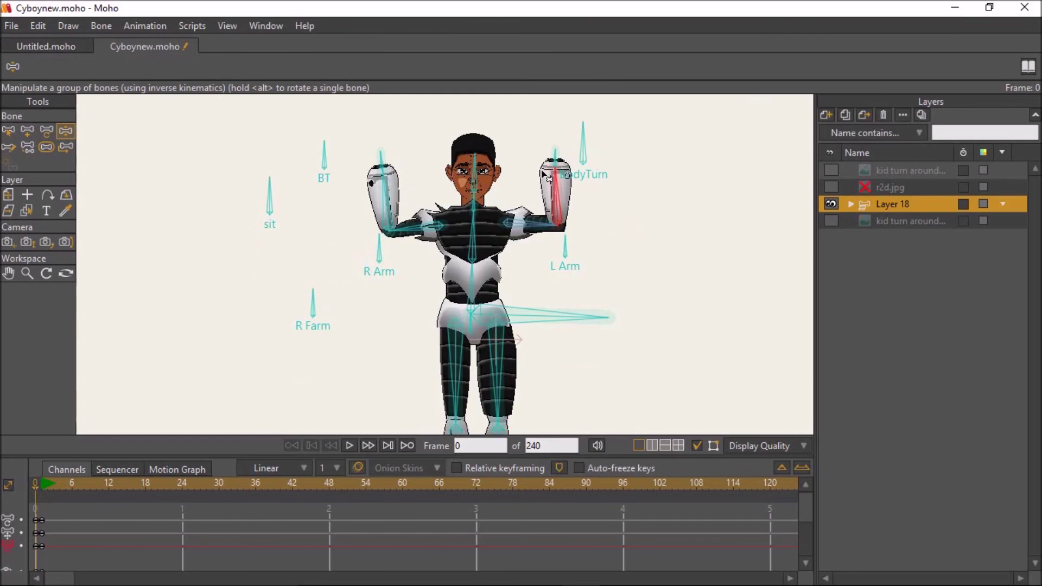
Rotate L Arm to horizontal to aim the left cannon at the viewer, and tilt R Arm slightly off vertical.
left_click_drag(380, 250, 372, 252)
left_click_drag(565, 241, 549, 272)
left_click_drag(366, 249, 376, 225)
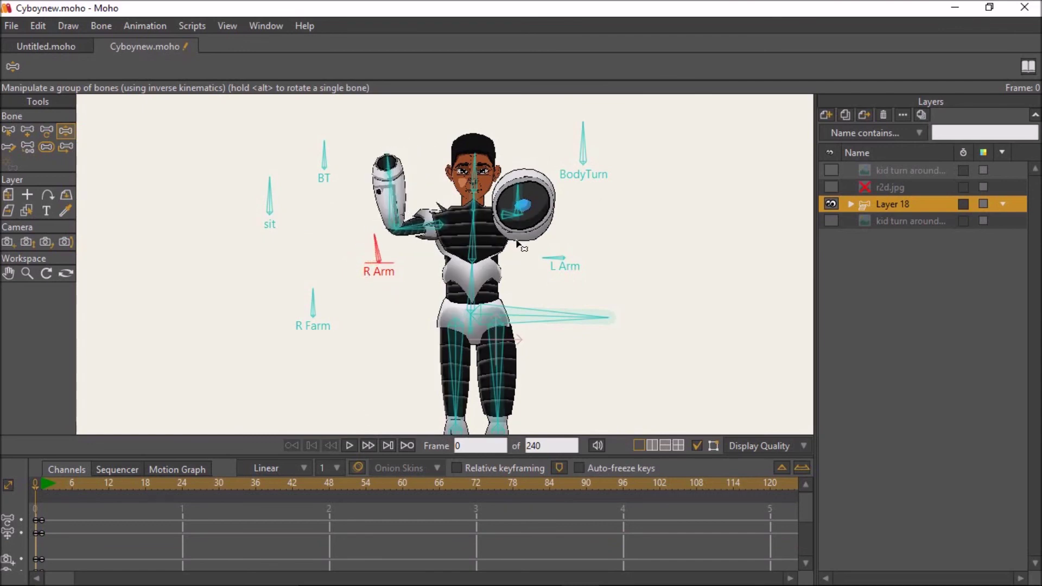
Straighten both arms outward to the sides and tilt the L Arm control bone to foreshorten the left forearm partly.
left_click_drag(550, 257, 613, 222)
left_click_drag(394, 209, 328, 239)
left_click_drag(565, 248, 553, 240)
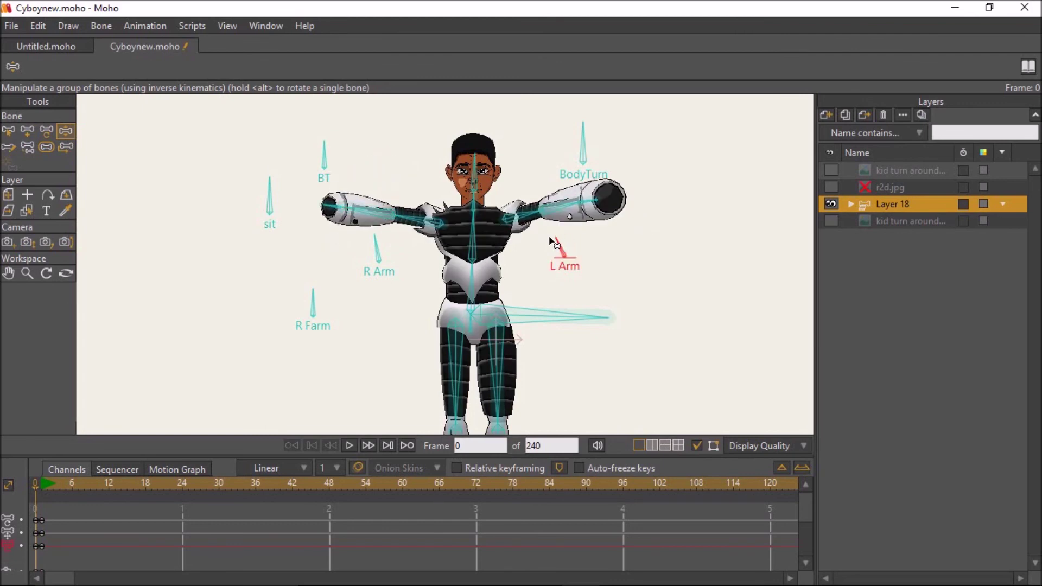